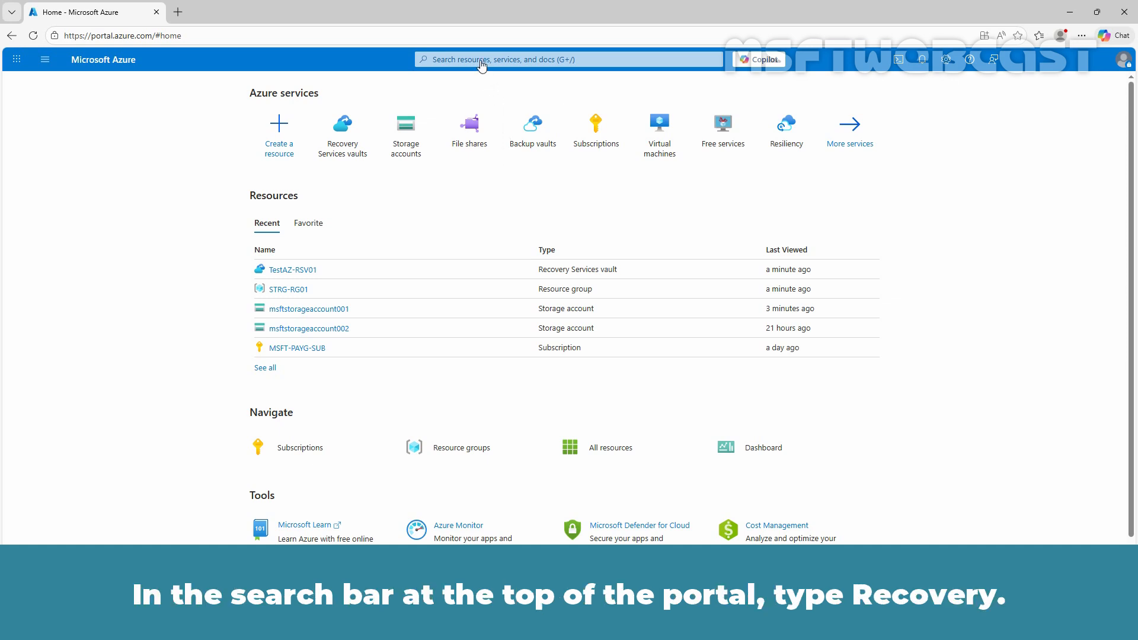
Search the portal for Recovery Services vaults and open the TestAZ-RSV01 vault
{"action": "left_click", "coordinate": [481, 60]}
{"action": "type", "text": "recovery"}
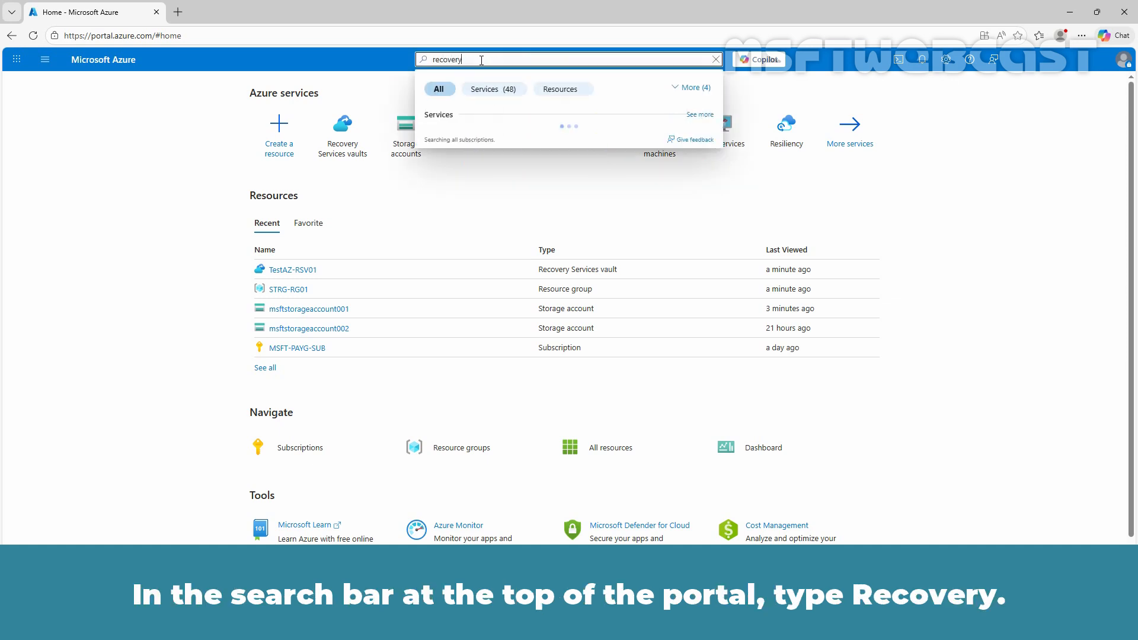
{"action": "left_click", "coordinate": [467, 137]}
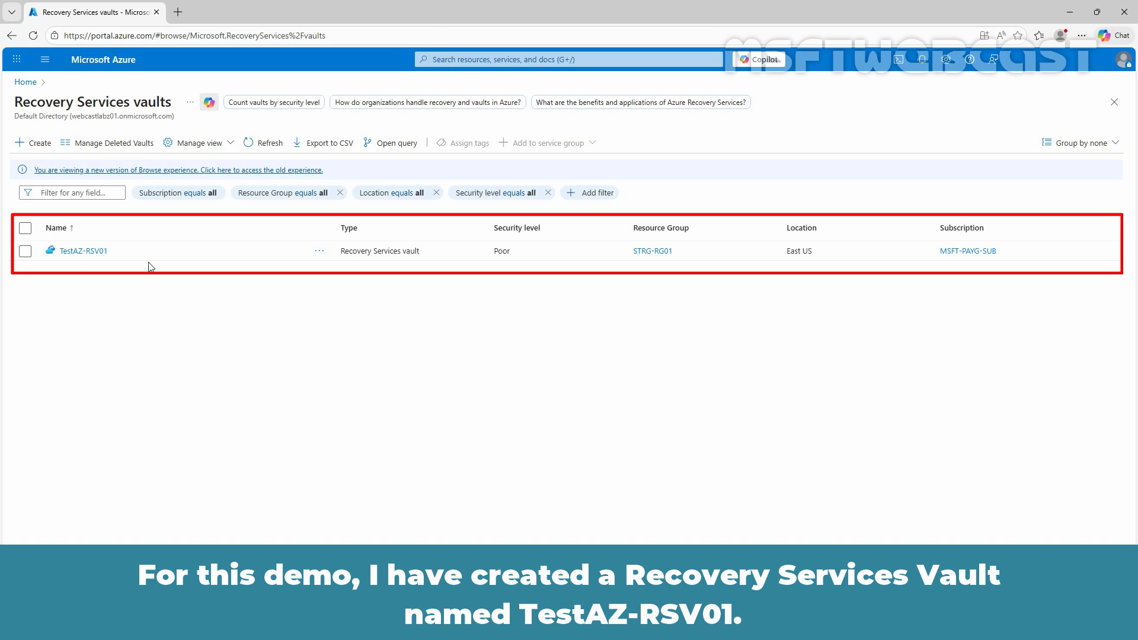
{"action": "left_click", "coordinate": [84, 252]}
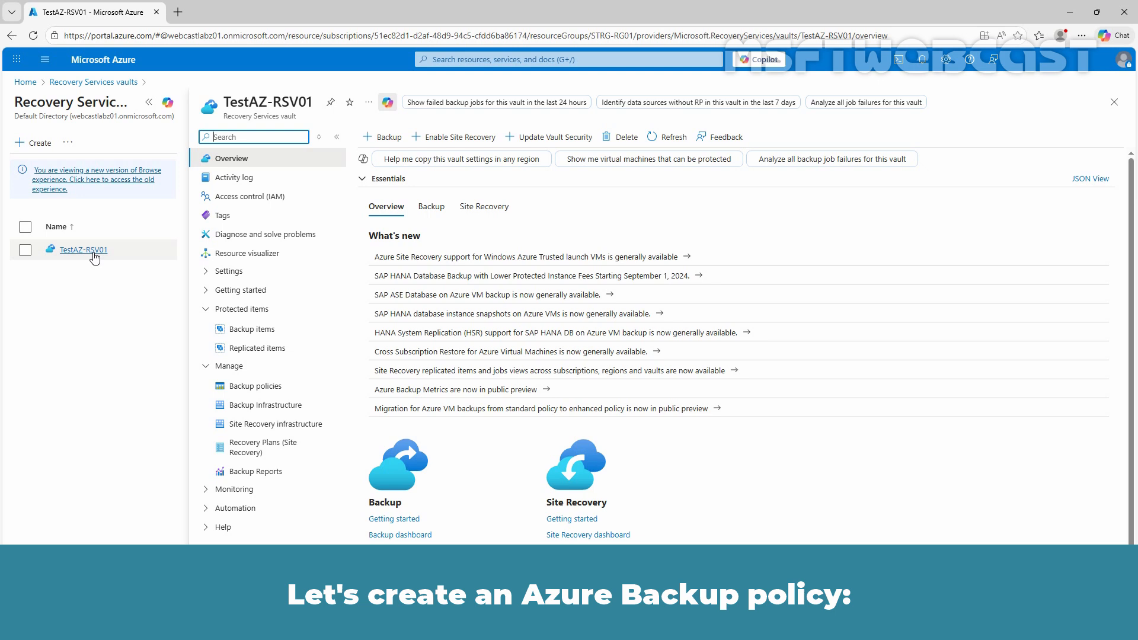
Start a new backup policy of type Azure File Share in the TestAZ-RSV01 vault
{"action": "left_click", "coordinate": [258, 391]}
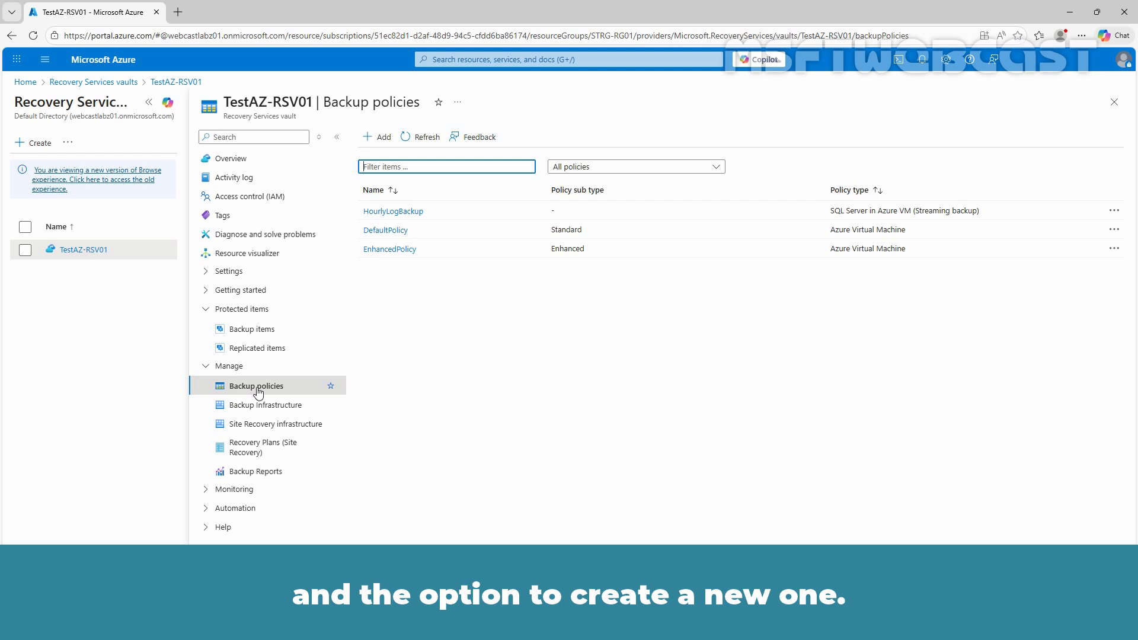
{"action": "left_click", "coordinate": [377, 137]}
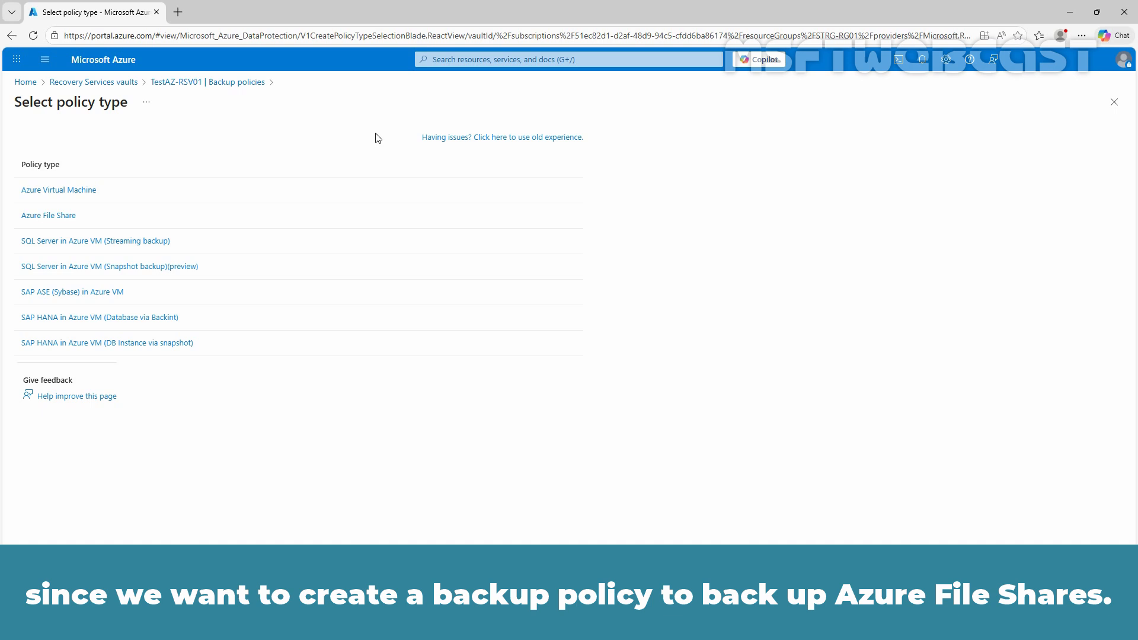
{"action": "left_click", "coordinate": [59, 217]}
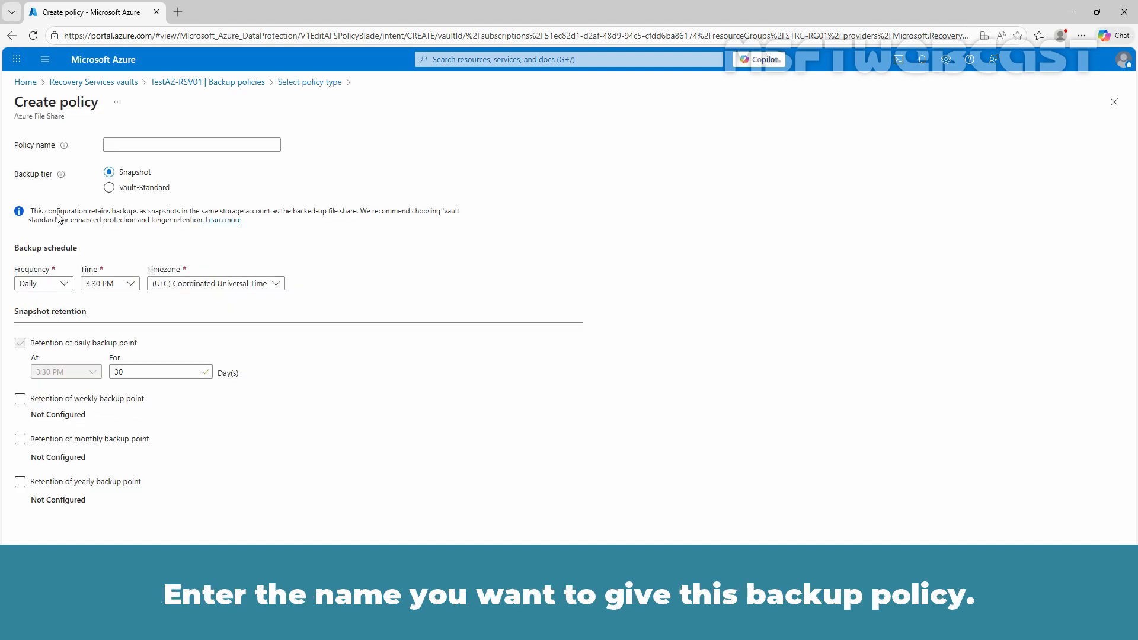
Name the policy AZF-TestBackupPolicy01 and set its backup tier to Vault-Standard
{"action": "left_click", "coordinate": [158, 145]}
{"action": "type", "text": "AZF"}
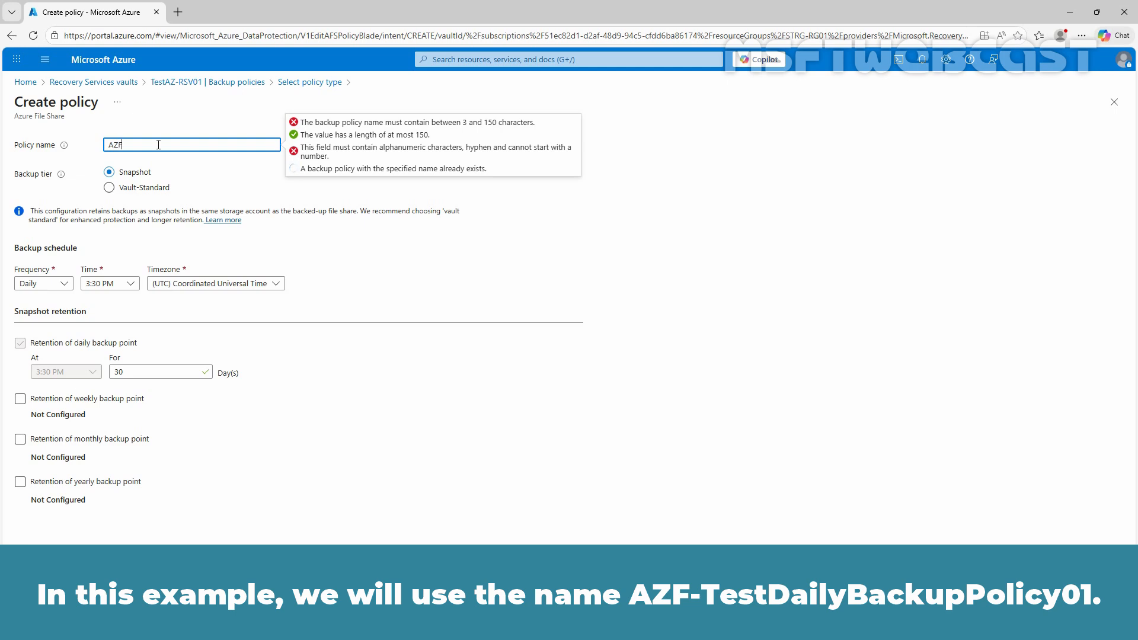
{"action": "type", "text": "-TestBa"}
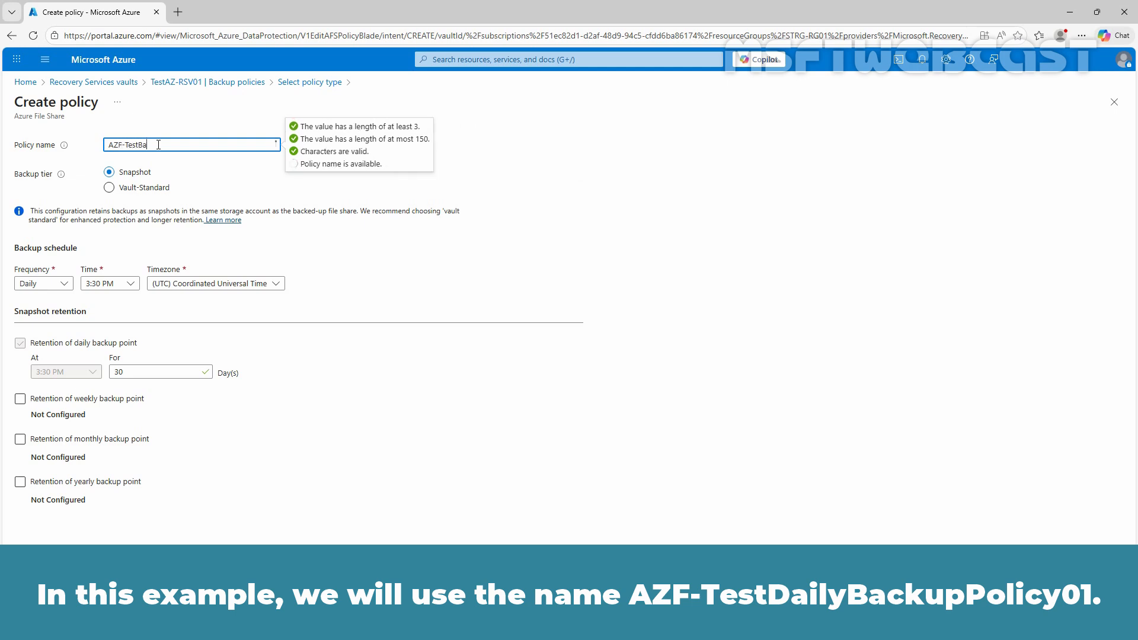
{"action": "type", "text": "ckupPolicy01"}
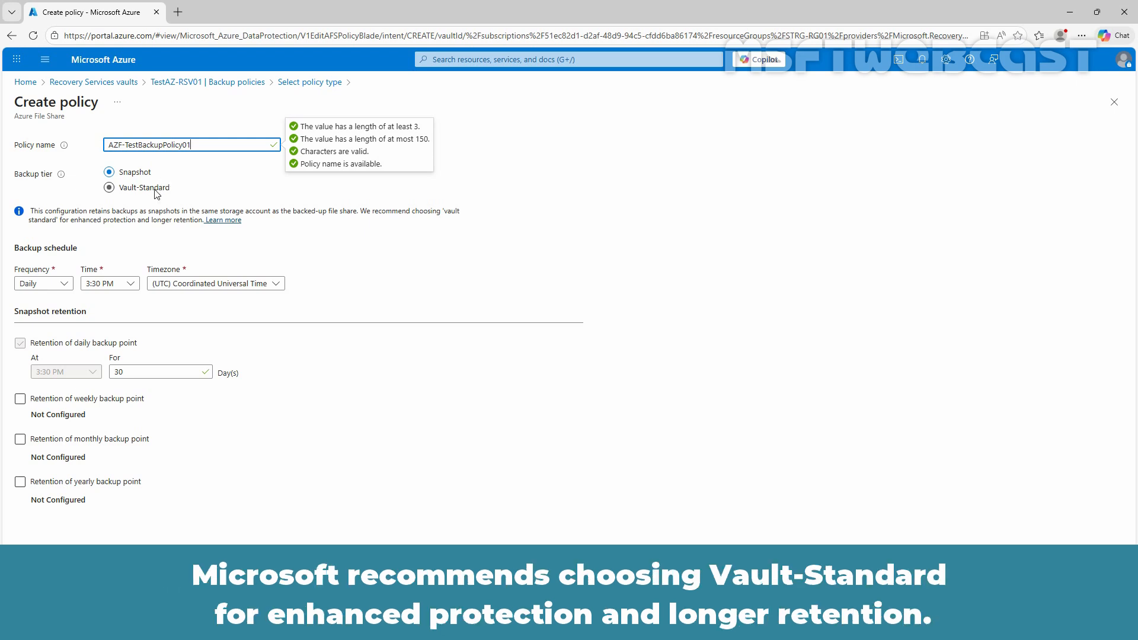
{"action": "left_click", "coordinate": [155, 193]}
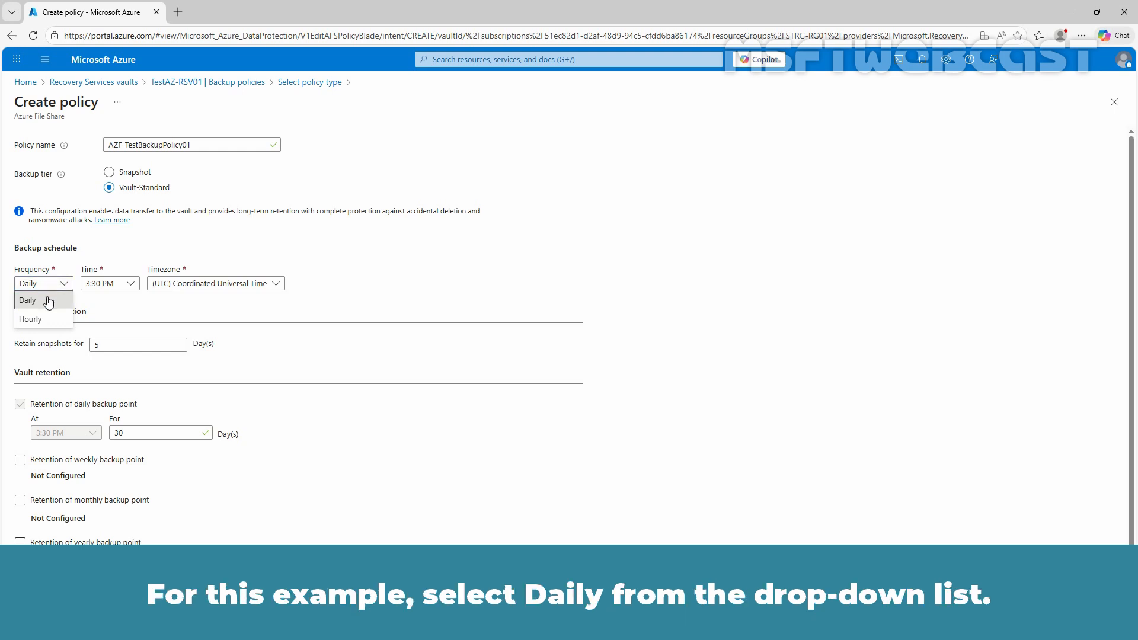
Schedule the policy's backups with a Daily frequency at 11:30 PM
{"action": "left_click", "coordinate": [50, 301]}
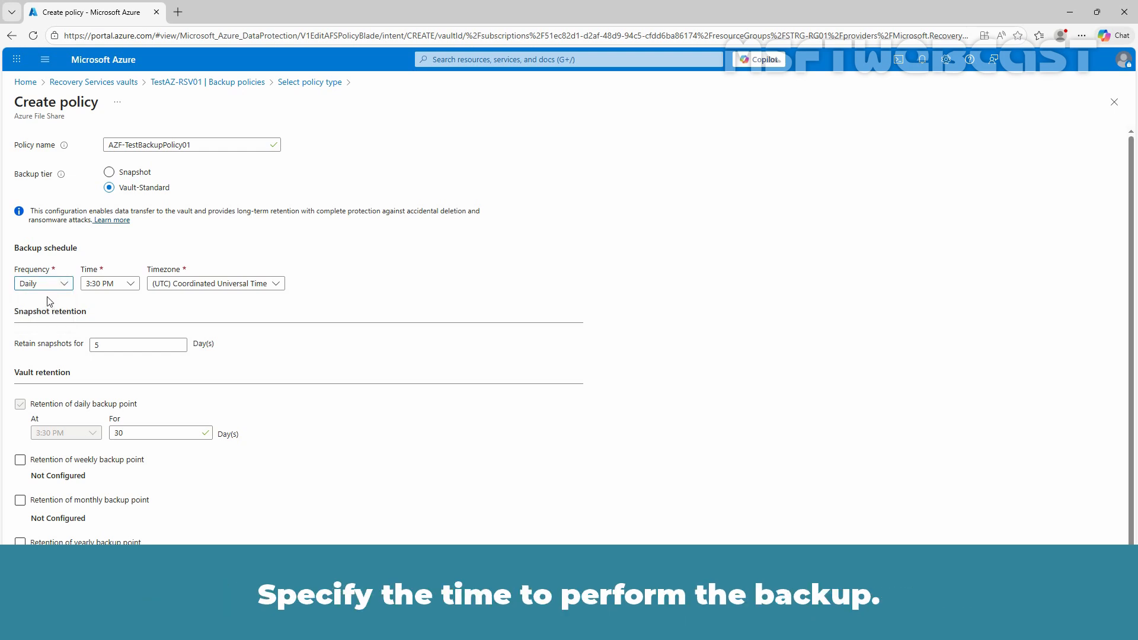
{"action": "left_click", "coordinate": [120, 285]}
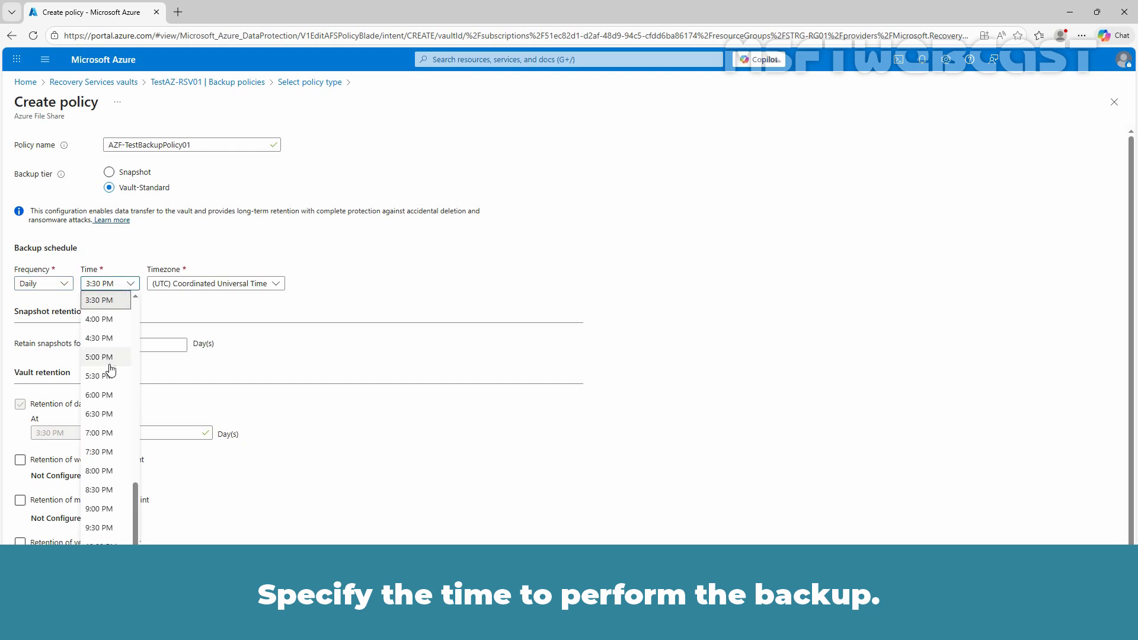
{"action": "scroll", "coordinate": [113, 367], "scroll_direction": "down", "scroll_amount": 1}
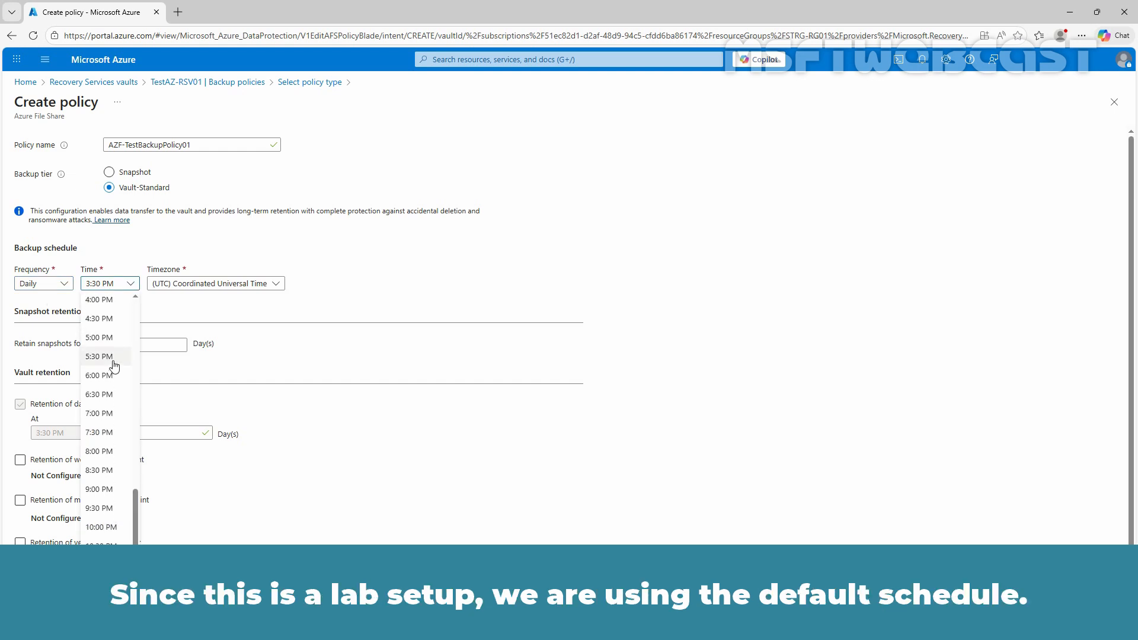
{"action": "left_click", "coordinate": [100, 584]}
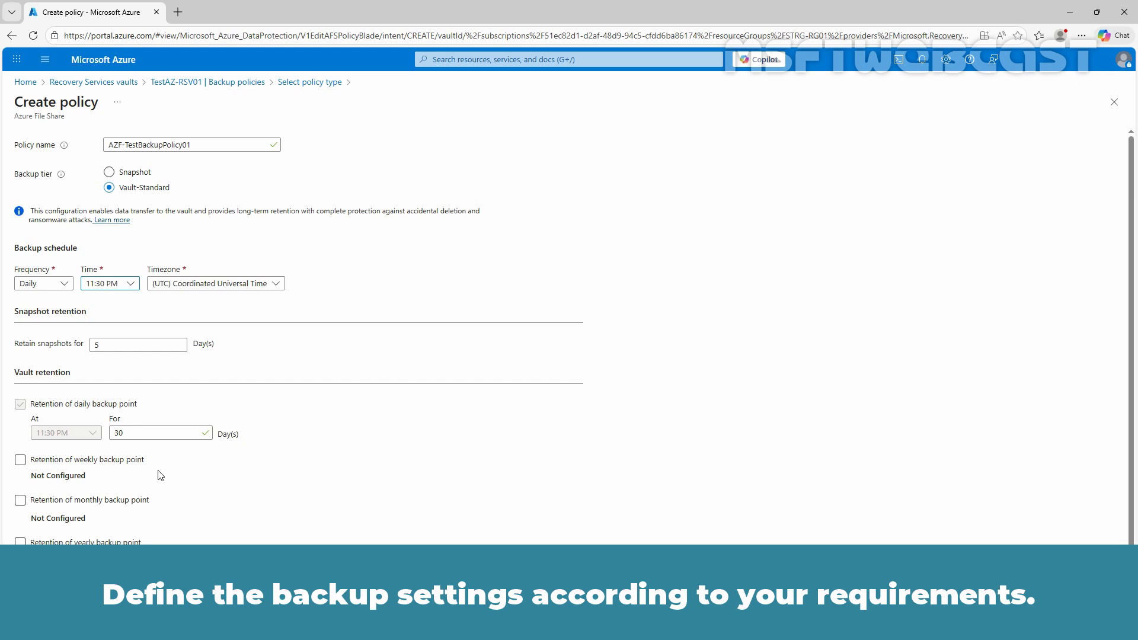
Create the backup policy and go to the deployed vault's list of backup policies
{"action": "left_click", "coordinate": [39, 594]}
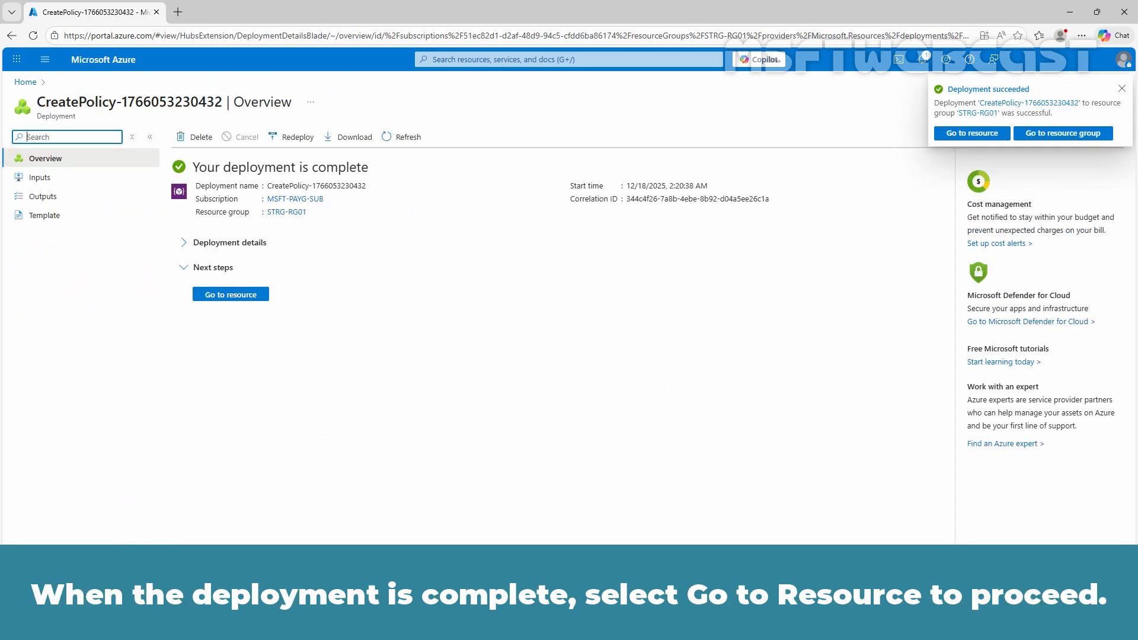
{"action": "left_click", "coordinate": [226, 294]}
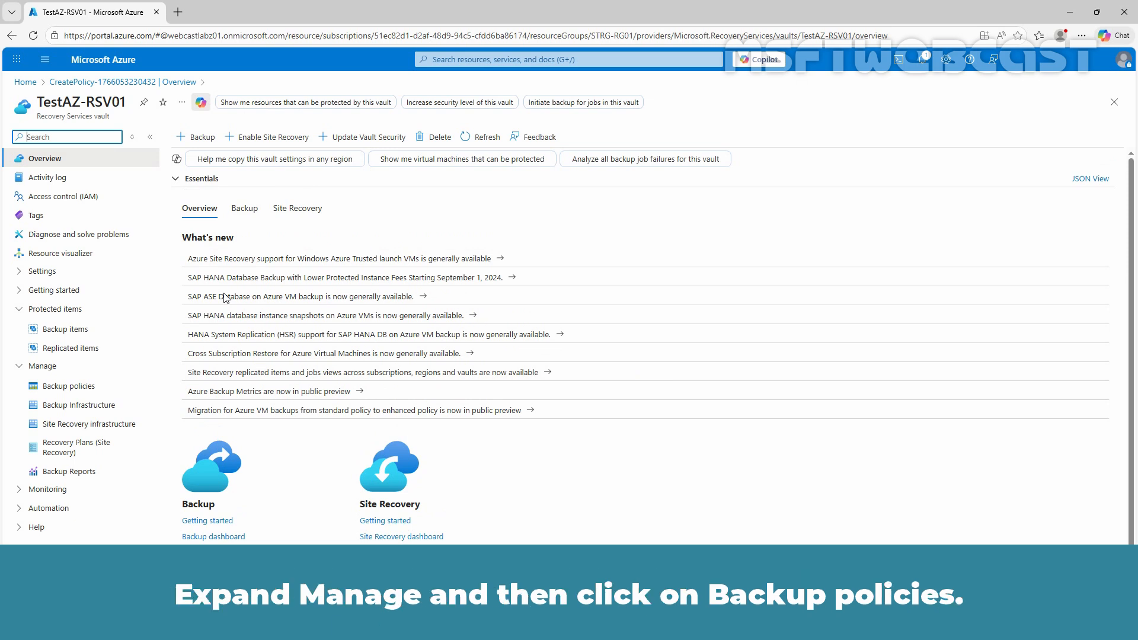
{"action": "left_click", "coordinate": [50, 389]}
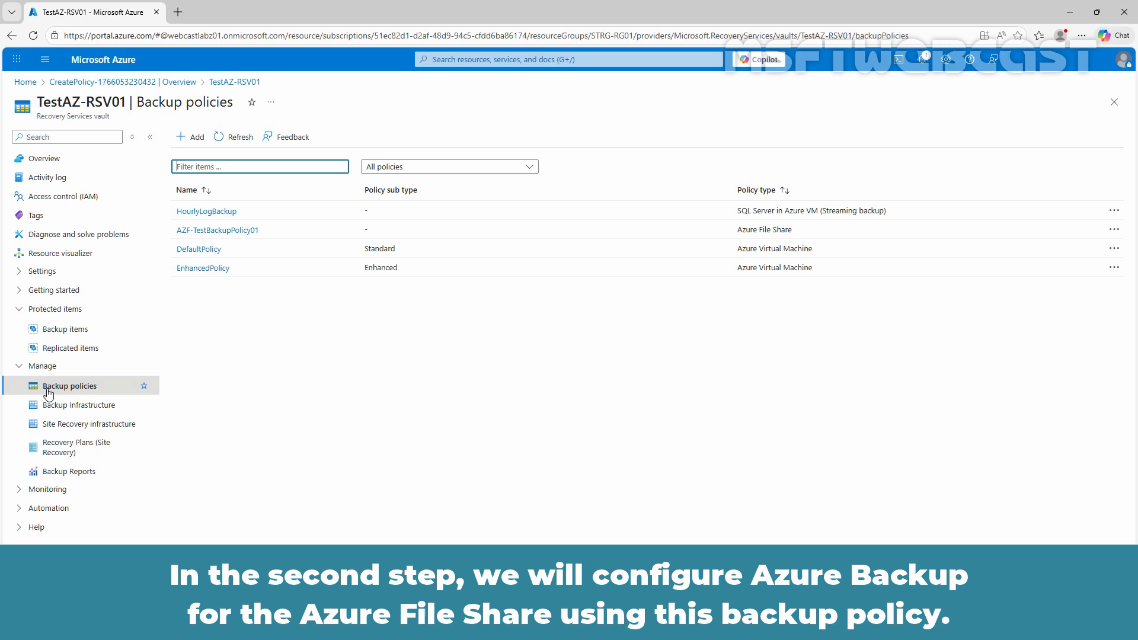
Start configuring a backup from the vault's overview for a workload running in Azure, choosing Azure file share as the item to back up
{"action": "left_click", "coordinate": [65, 163]}
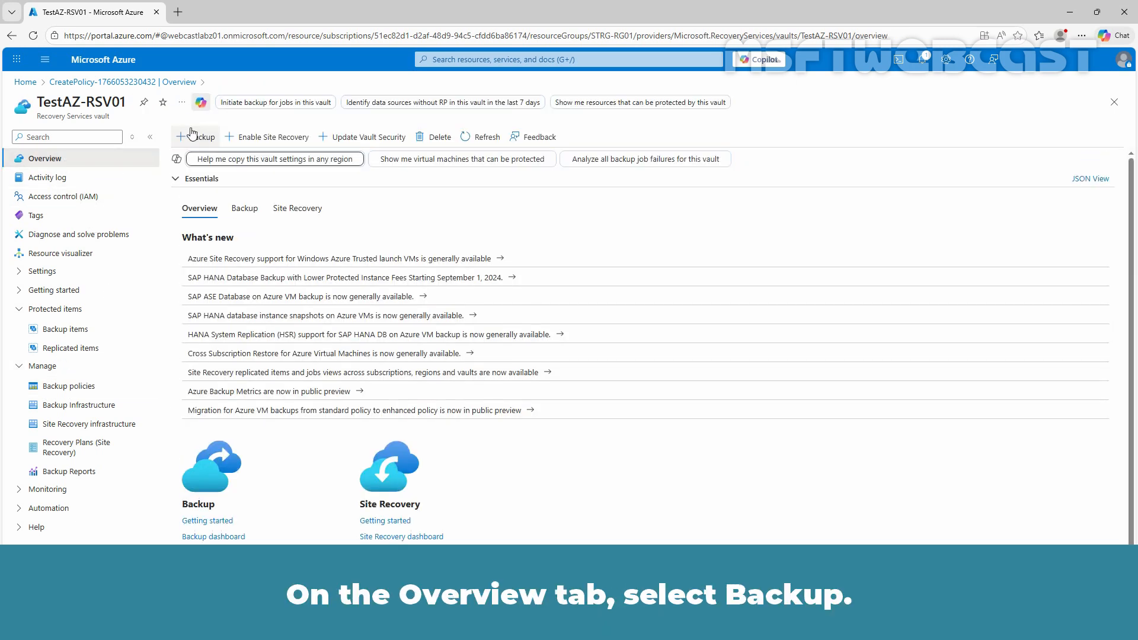
{"action": "left_click", "coordinate": [191, 136]}
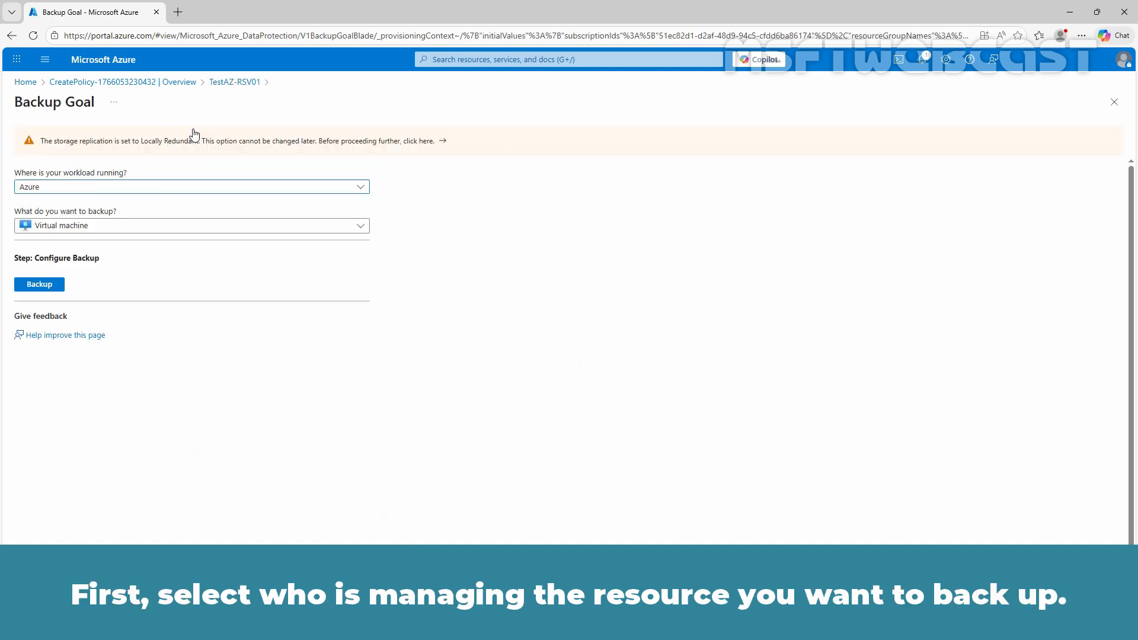
{"action": "left_click", "coordinate": [202, 187]}
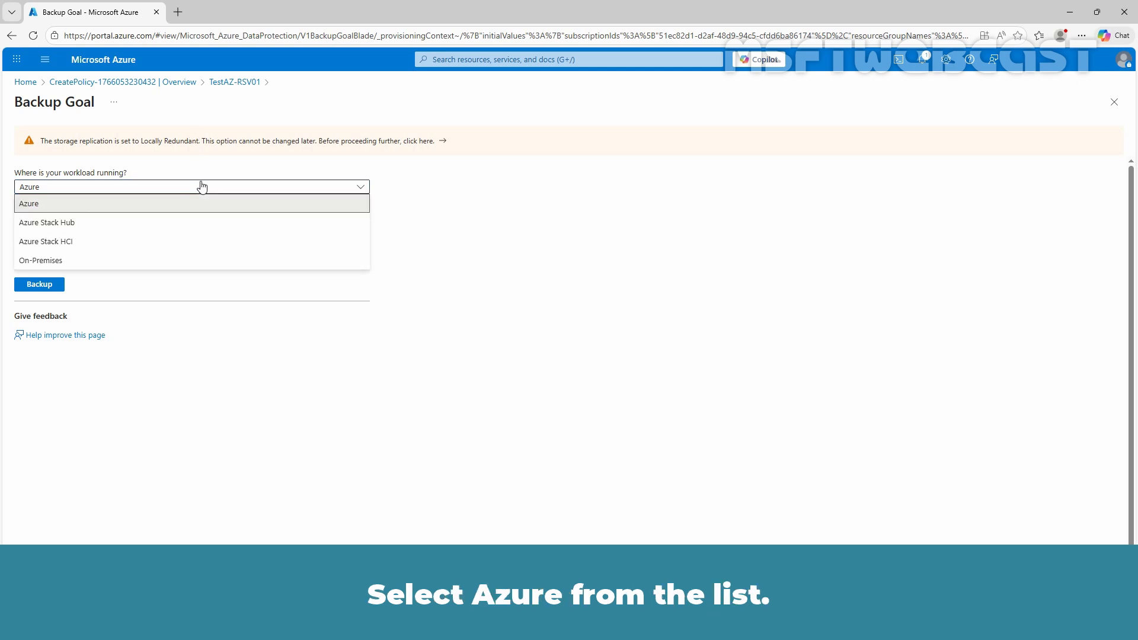
{"action": "left_click", "coordinate": [150, 207]}
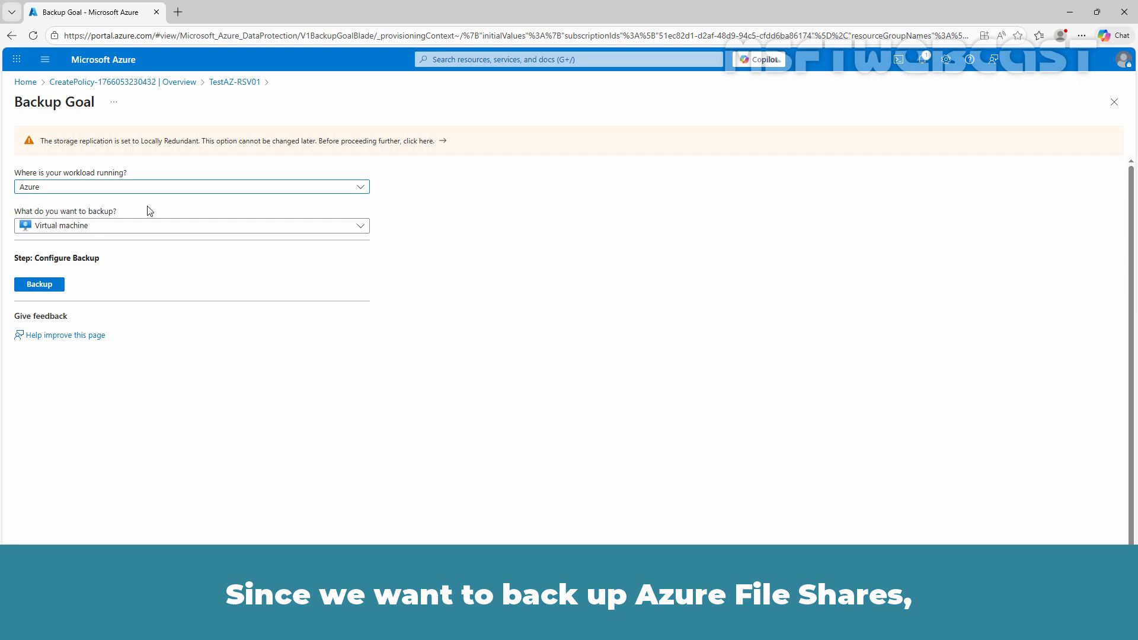
{"action": "left_click", "coordinate": [152, 227]}
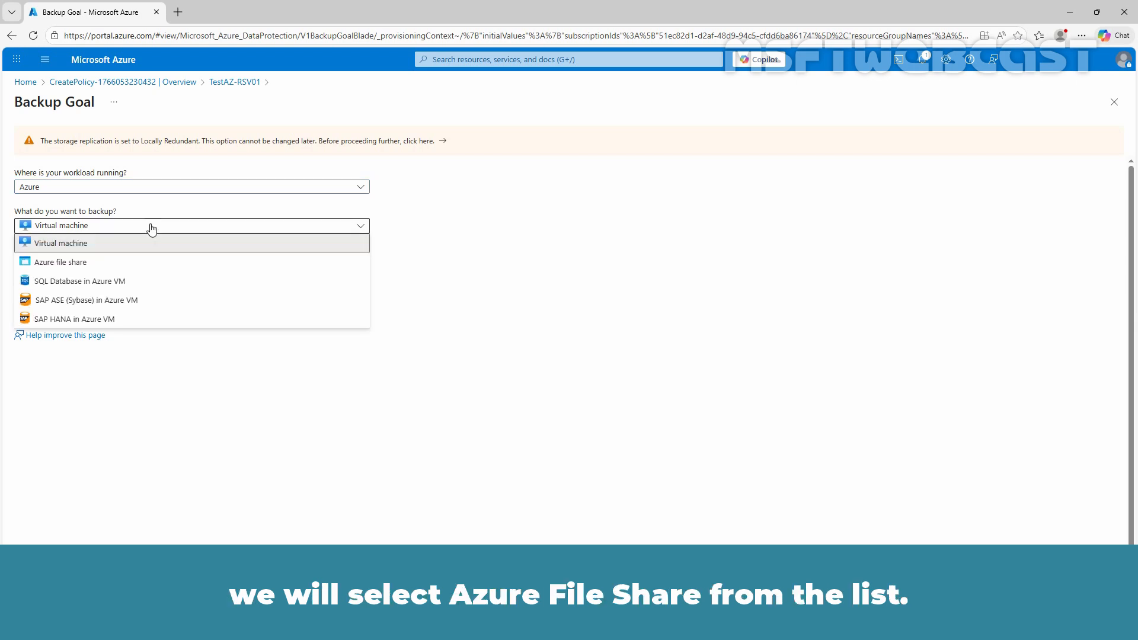
{"action": "left_click", "coordinate": [89, 263]}
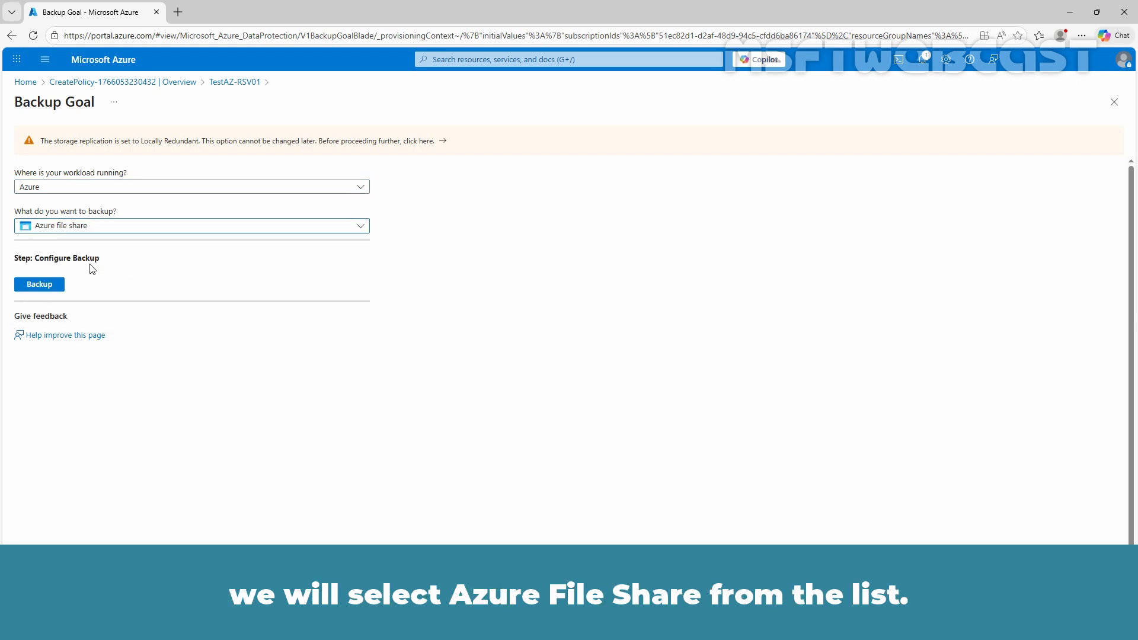
{"action": "left_click", "coordinate": [35, 285]}
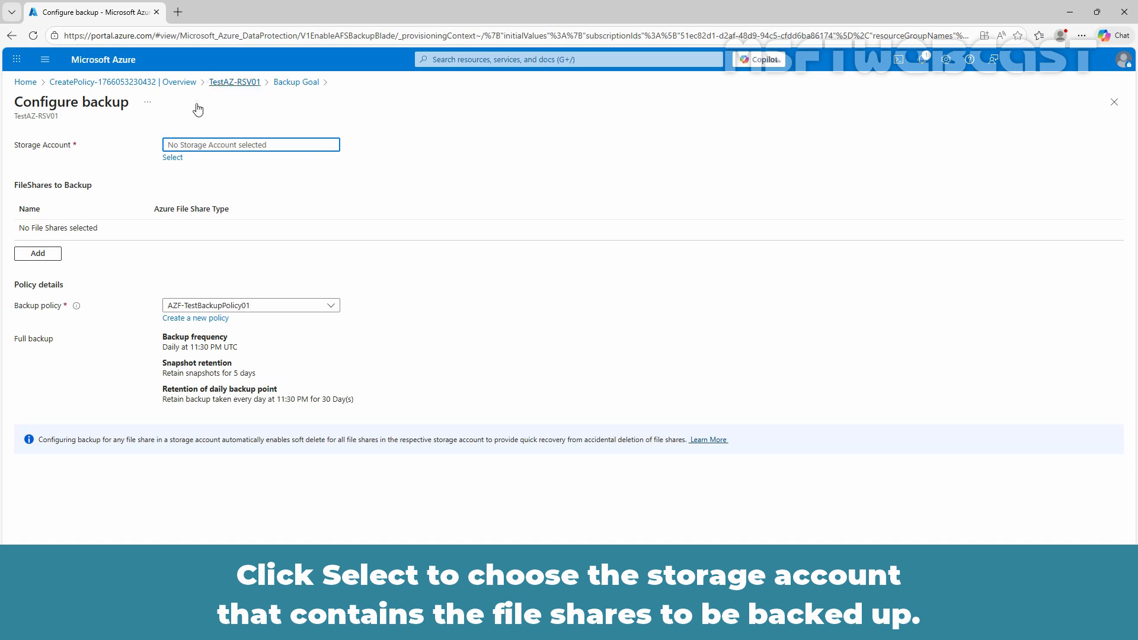
Choose msftstorageaccount001 in the MSFT-PAYG-SUB subscription as the storage account, with the lock on the storage account enabled
{"action": "left_click", "coordinate": [172, 158]}
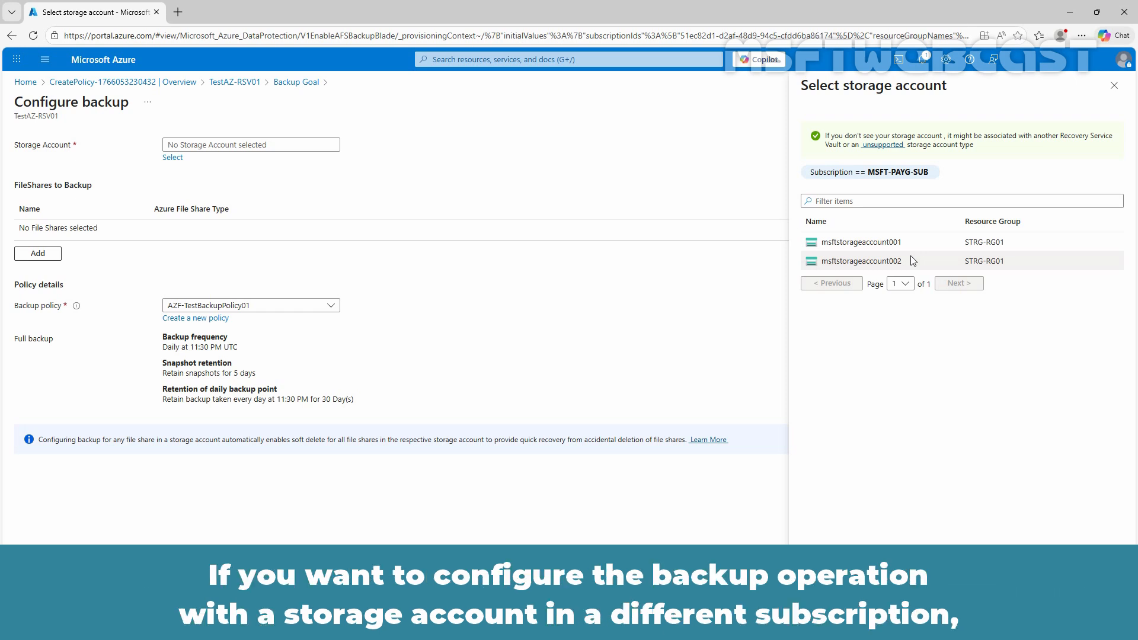
{"action": "left_click", "coordinate": [911, 172]}
{"action": "left_click", "coordinate": [912, 172]}
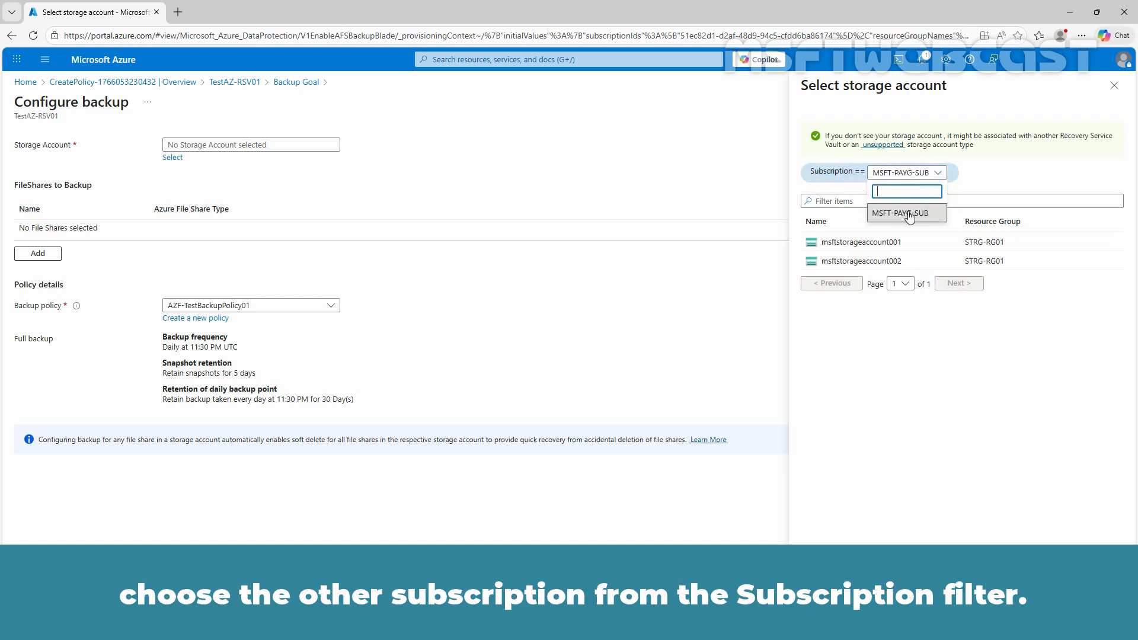
{"action": "left_click", "coordinate": [892, 215]}
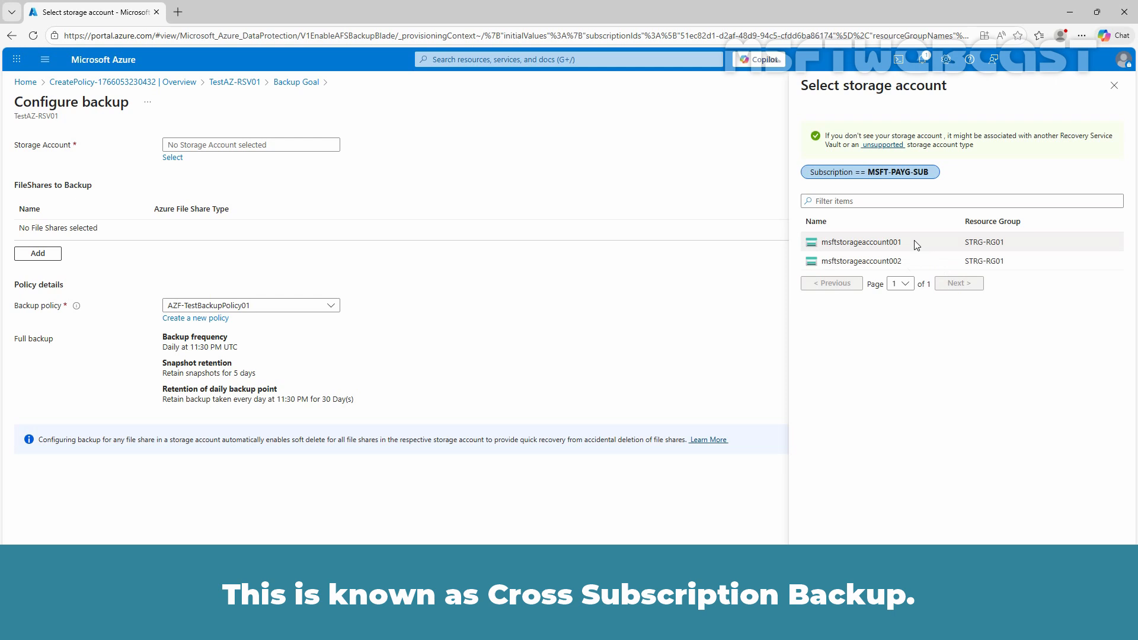
{"action": "left_click", "coordinate": [917, 244]}
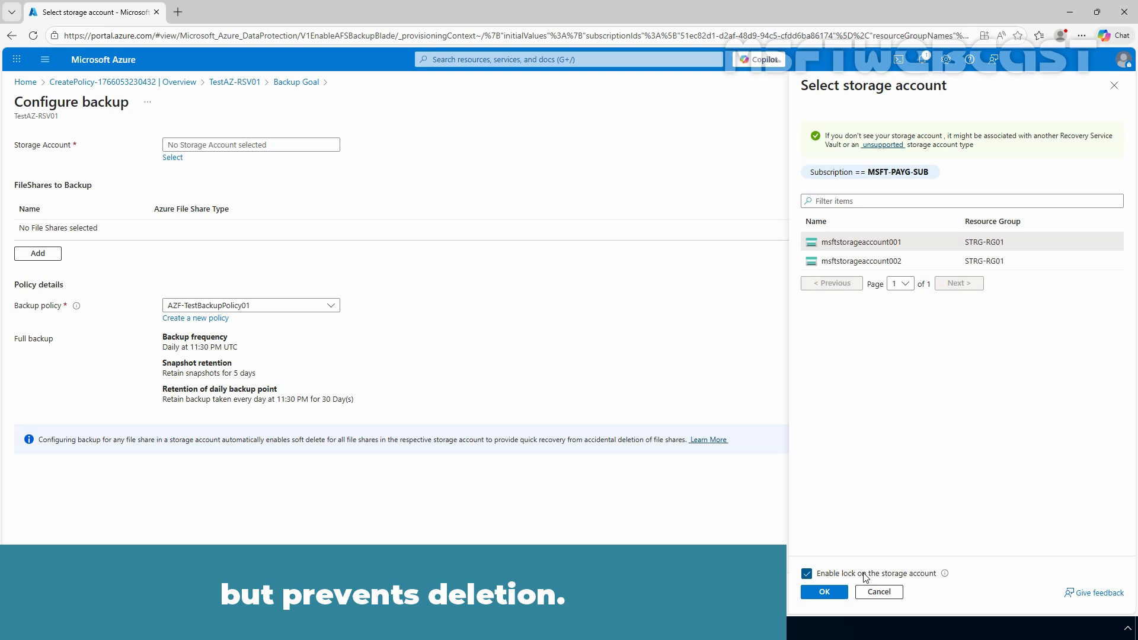
{"action": "left_click", "coordinate": [828, 592]}
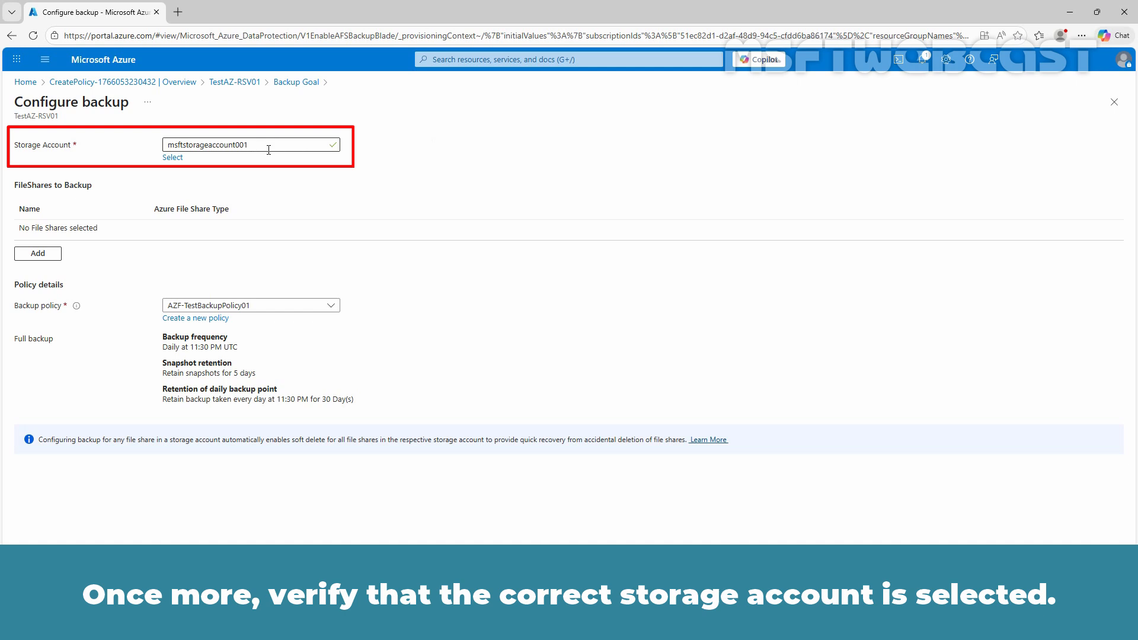
Add the file shares testshare02 and testshare01 to the backup
{"action": "left_click", "coordinate": [42, 257]}
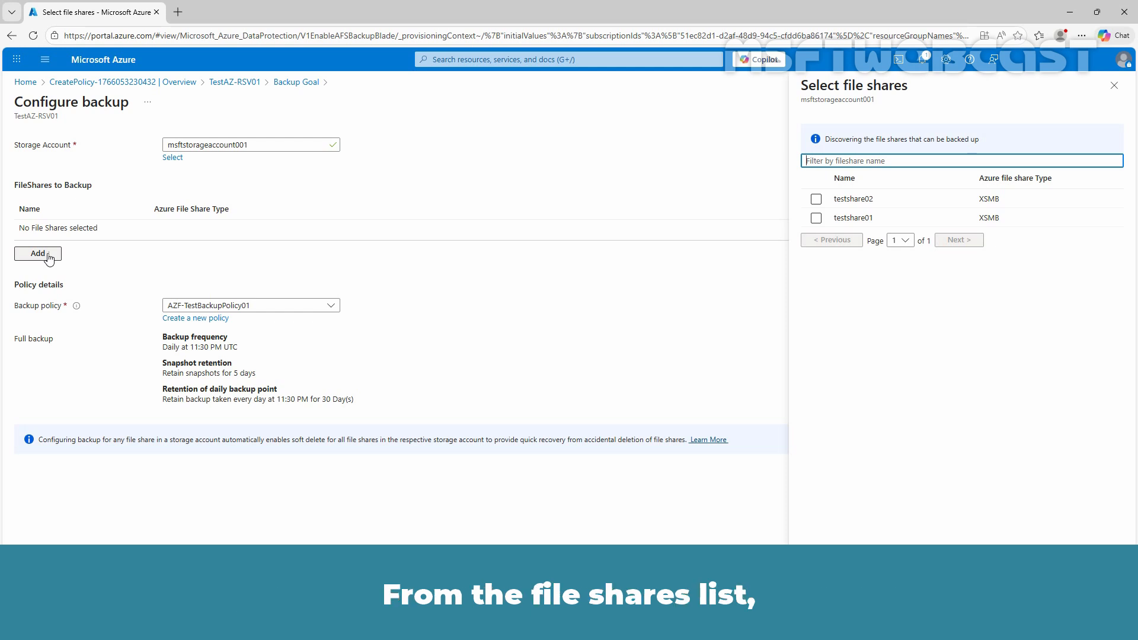
{"action": "left_click", "coordinate": [816, 208]}
{"action": "left_click", "coordinate": [820, 230]}
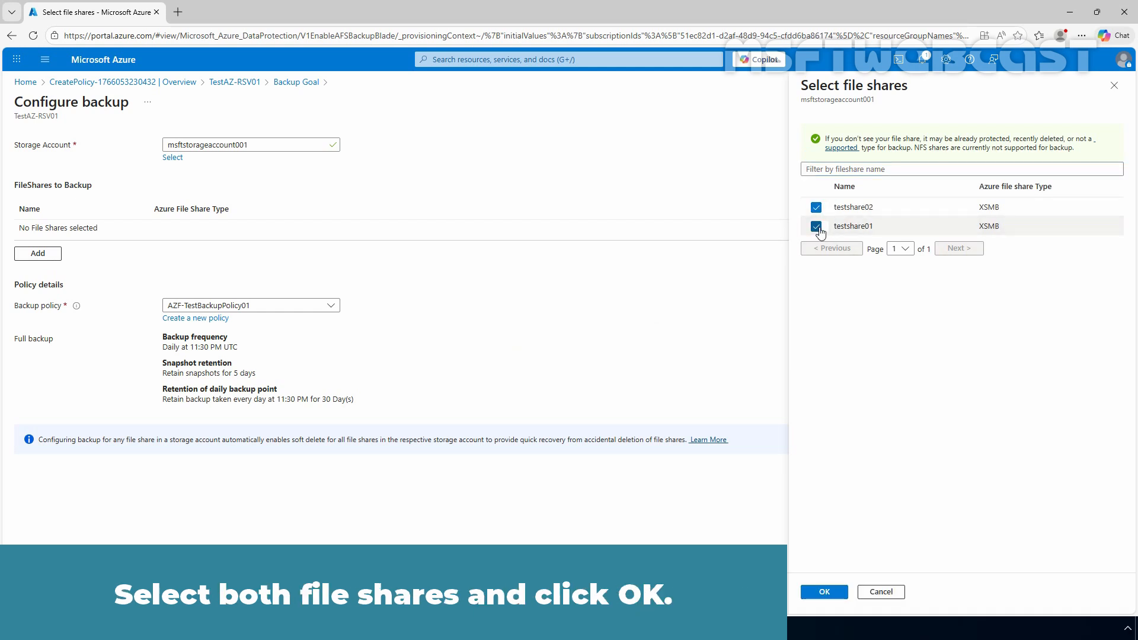
{"action": "left_click", "coordinate": [821, 591]}
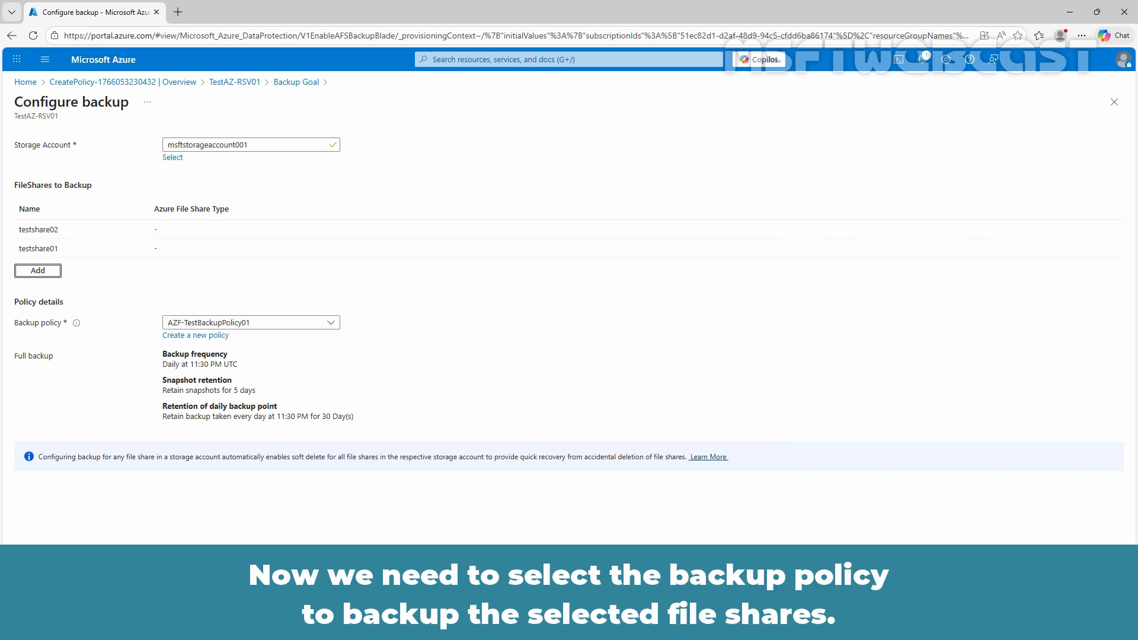
Assign the AZF-TestBackupPolicy01 policy to the selected file shares and enable the backup
{"action": "left_click", "coordinate": [330, 323]}
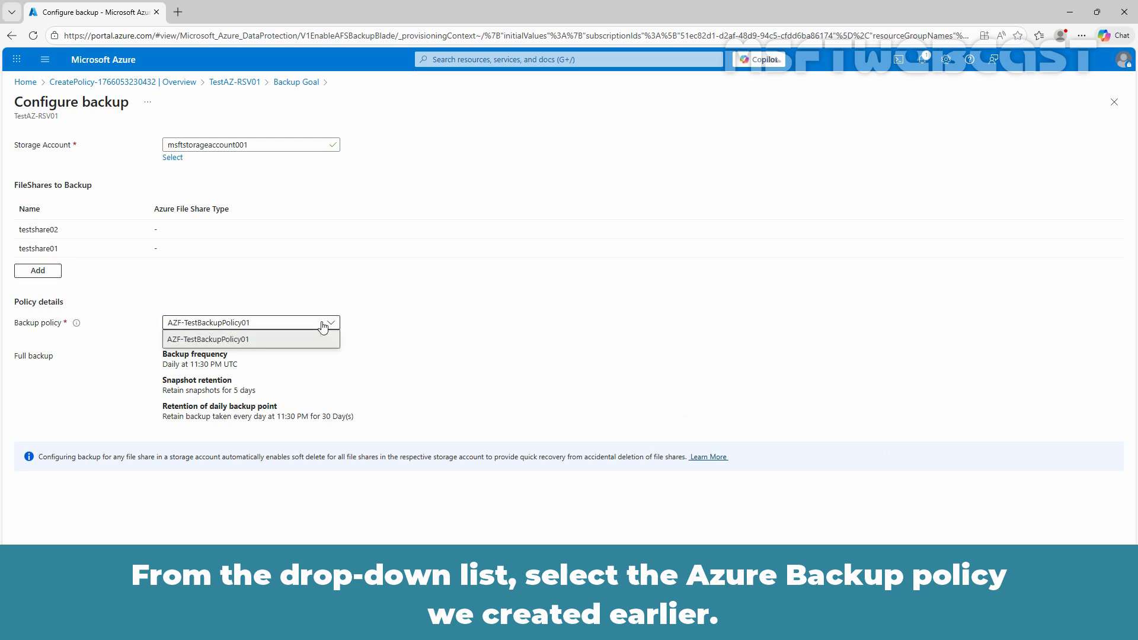
{"action": "left_click", "coordinate": [255, 341]}
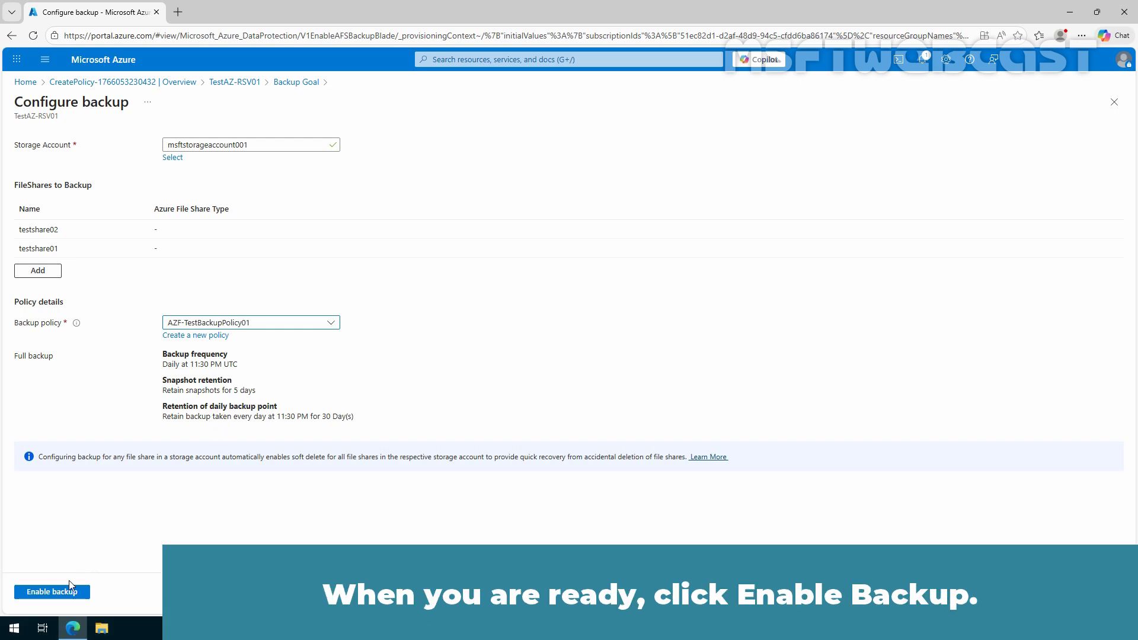
{"action": "left_click", "coordinate": [53, 594]}
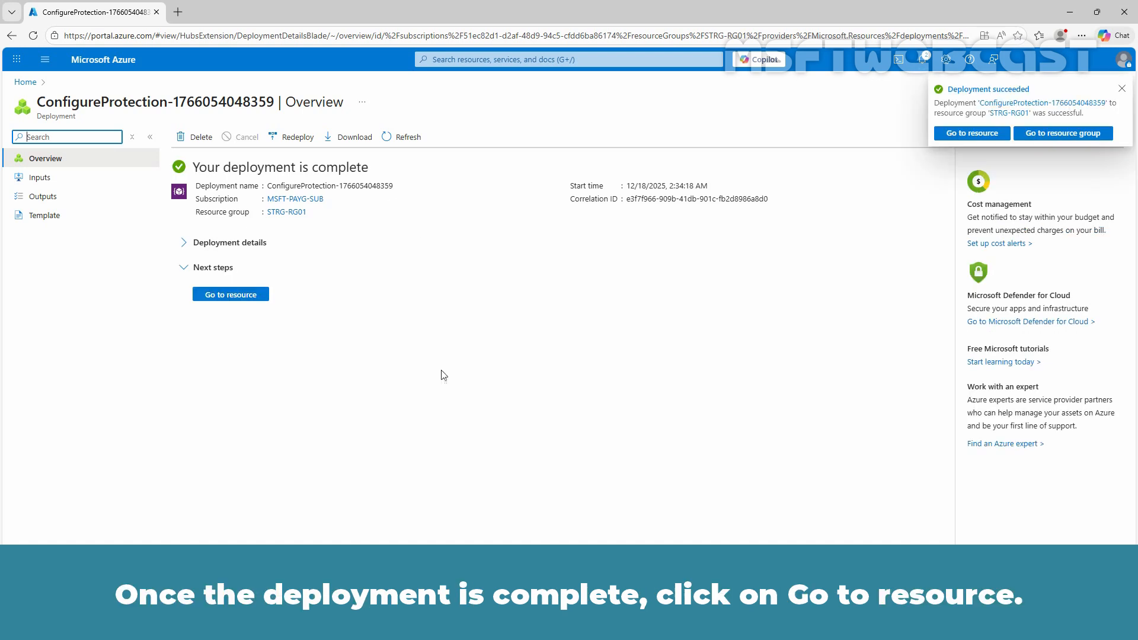
Open the deployed vault's Azure Storage (Azure Files) backup items and view the backup details of testshare01
{"action": "left_click", "coordinate": [229, 294]}
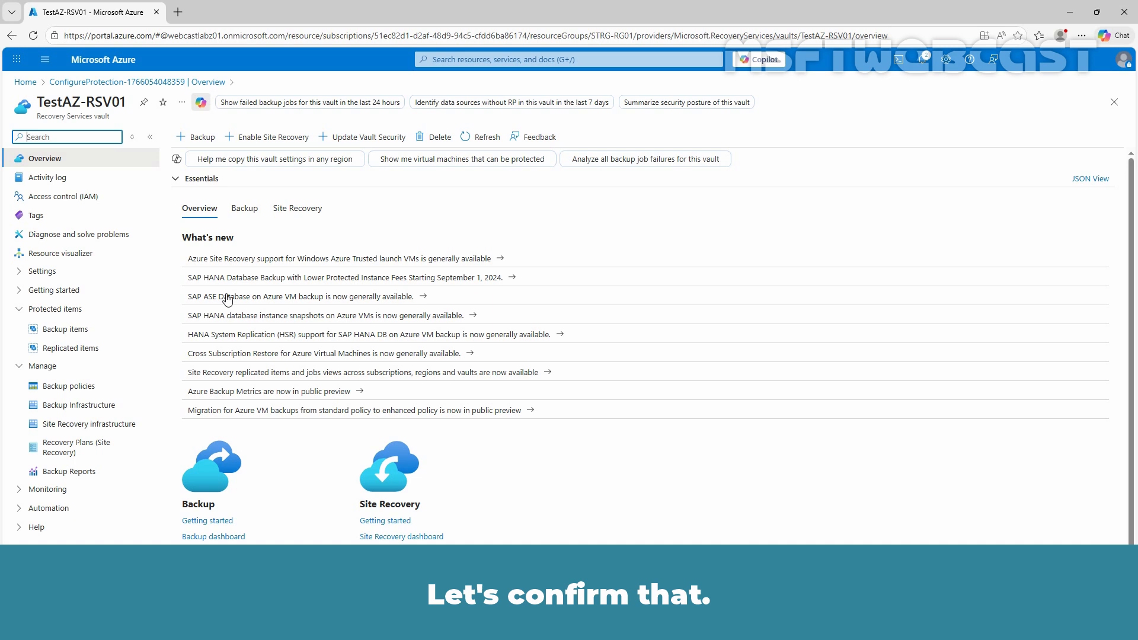
{"action": "left_click", "coordinate": [51, 330]}
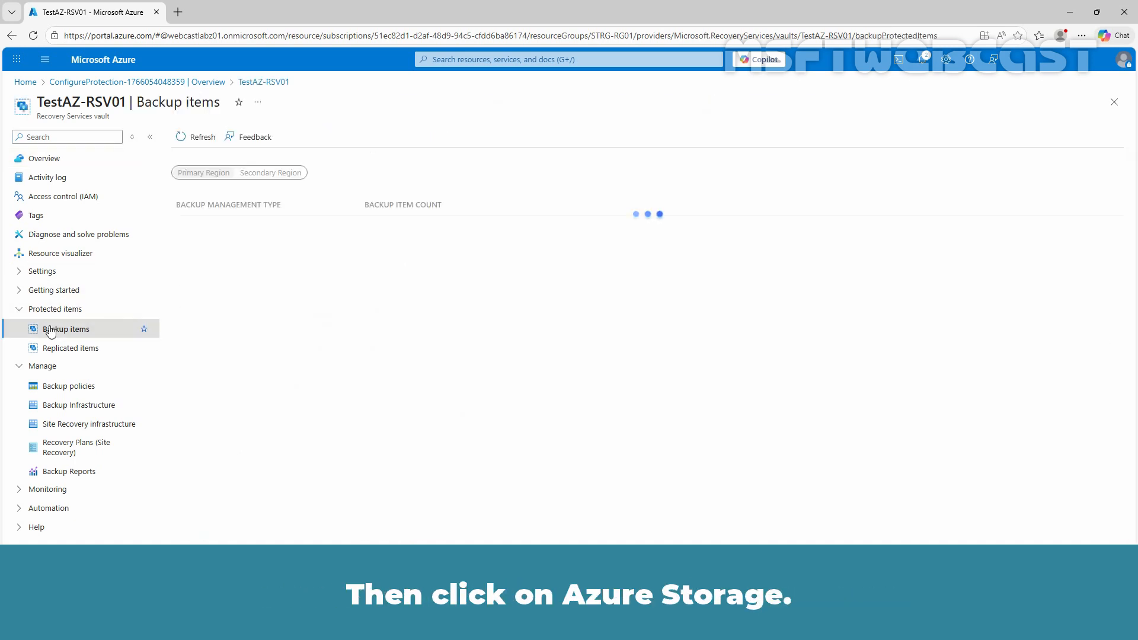
{"action": "left_click", "coordinate": [216, 230]}
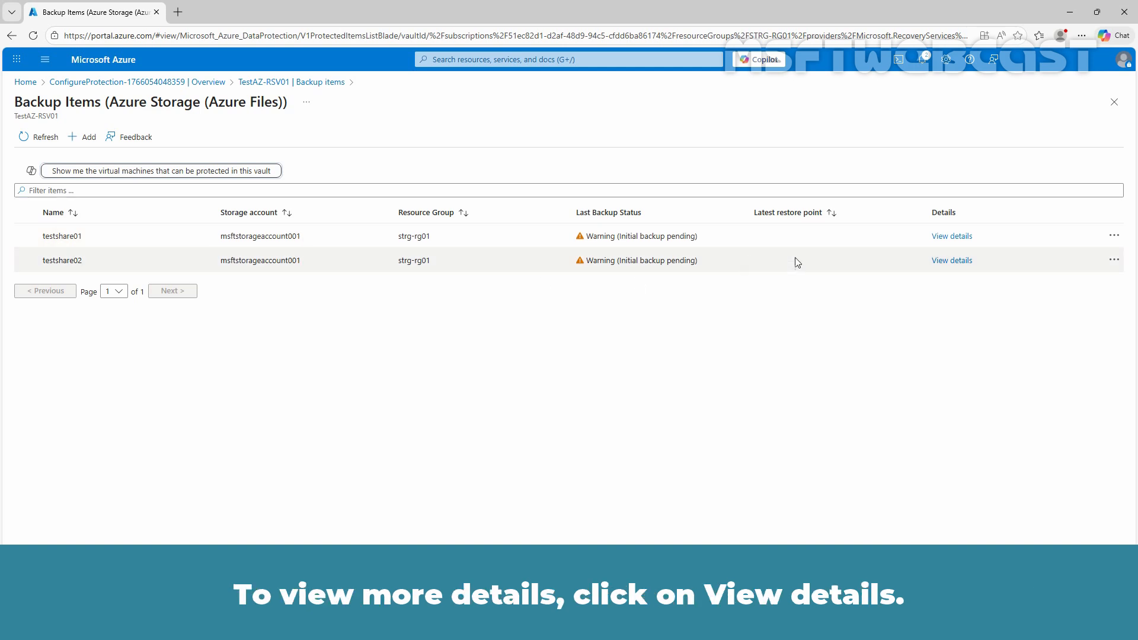
{"action": "left_click", "coordinate": [939, 242]}
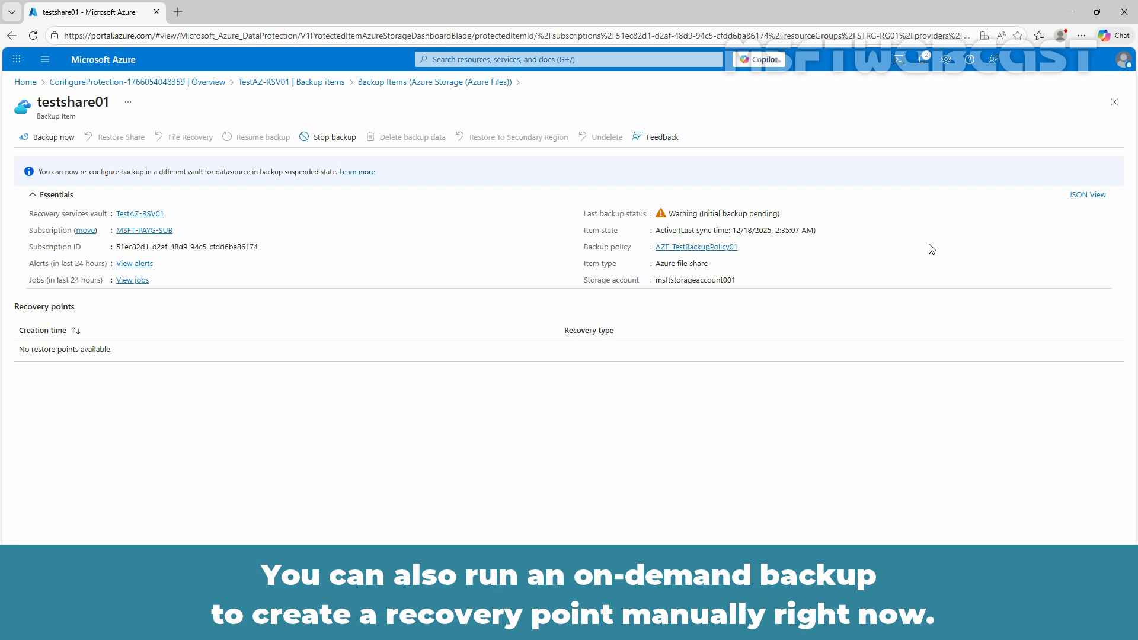
Examine the storage accounts registered in the vault's backup infrastructure, including the actions available for msftstorageaccount001
{"action": "left_click", "coordinate": [340, 84]}
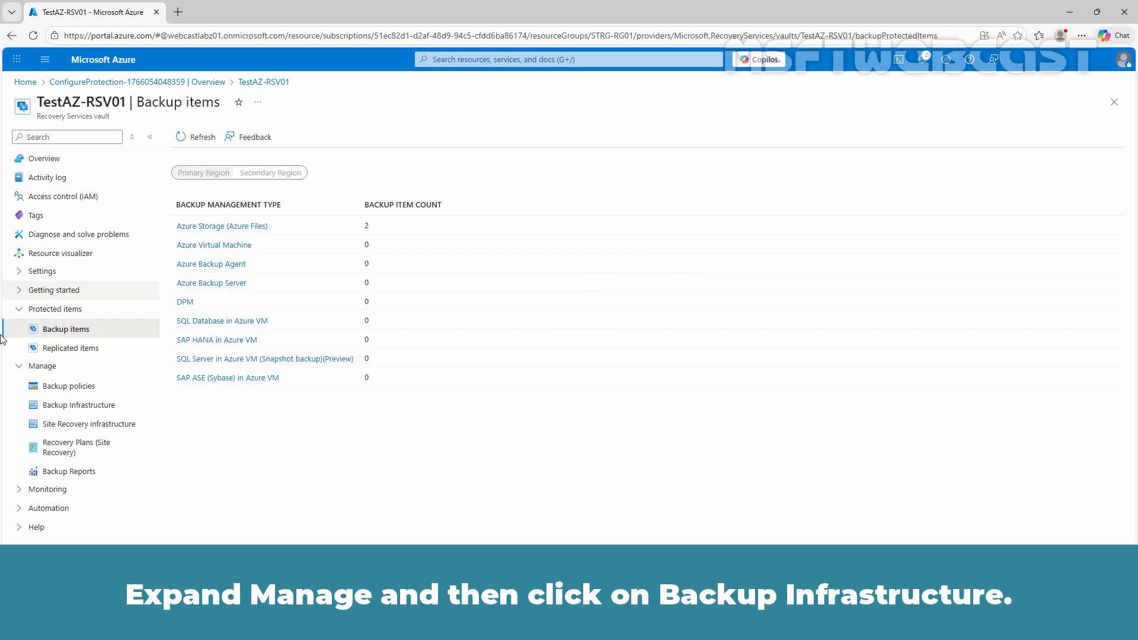
{"action": "left_click", "coordinate": [79, 408]}
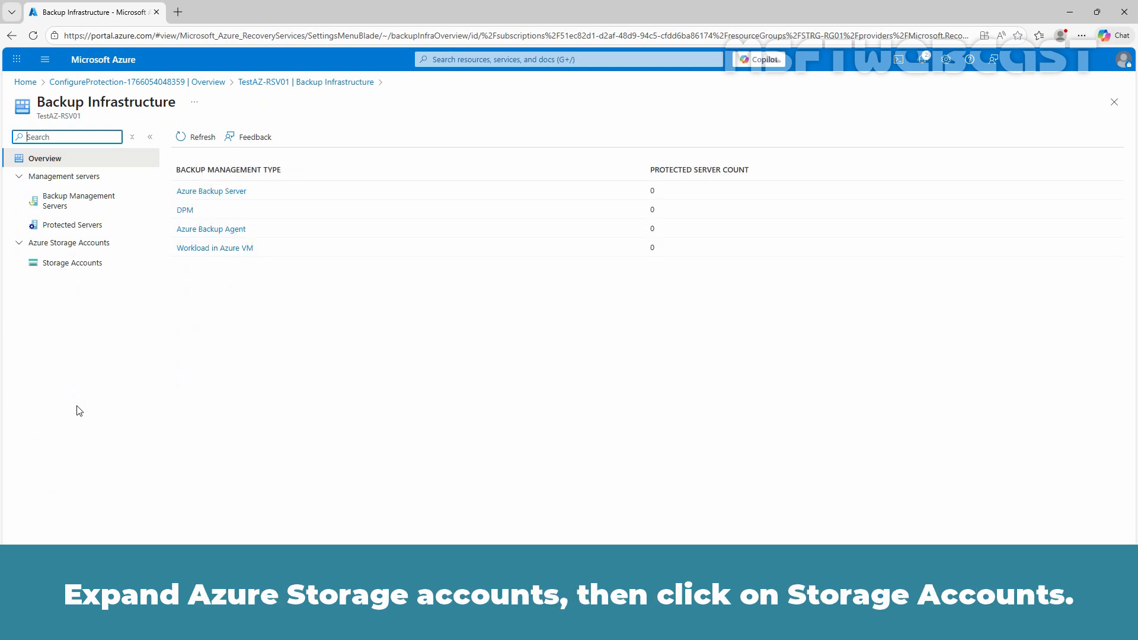
{"action": "left_click", "coordinate": [61, 264]}
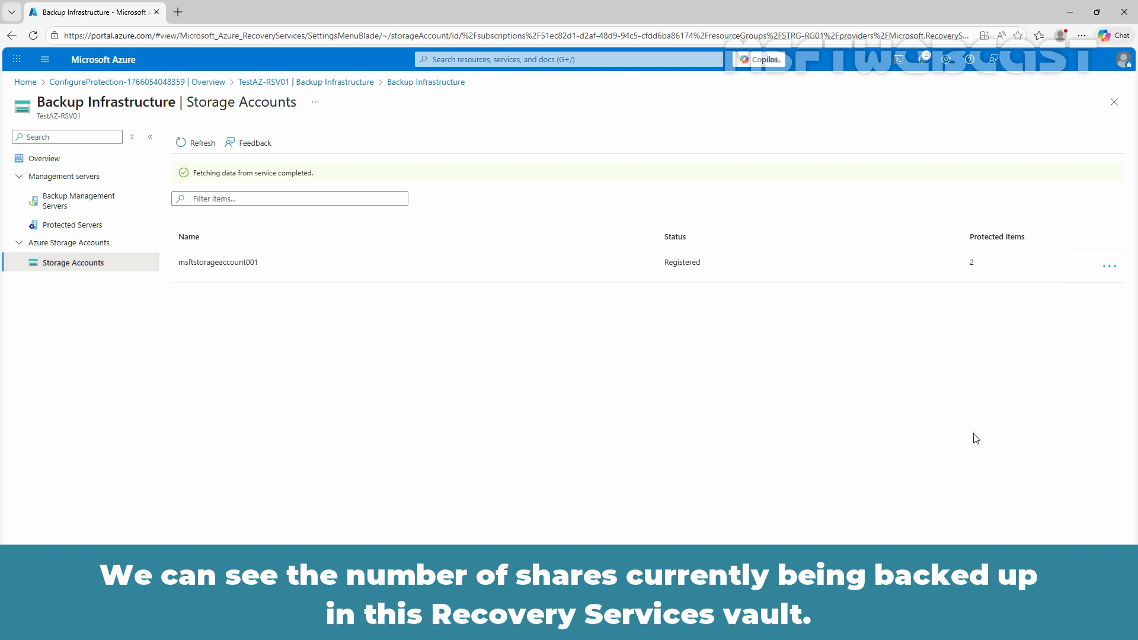
{"action": "left_click", "coordinate": [1108, 268]}
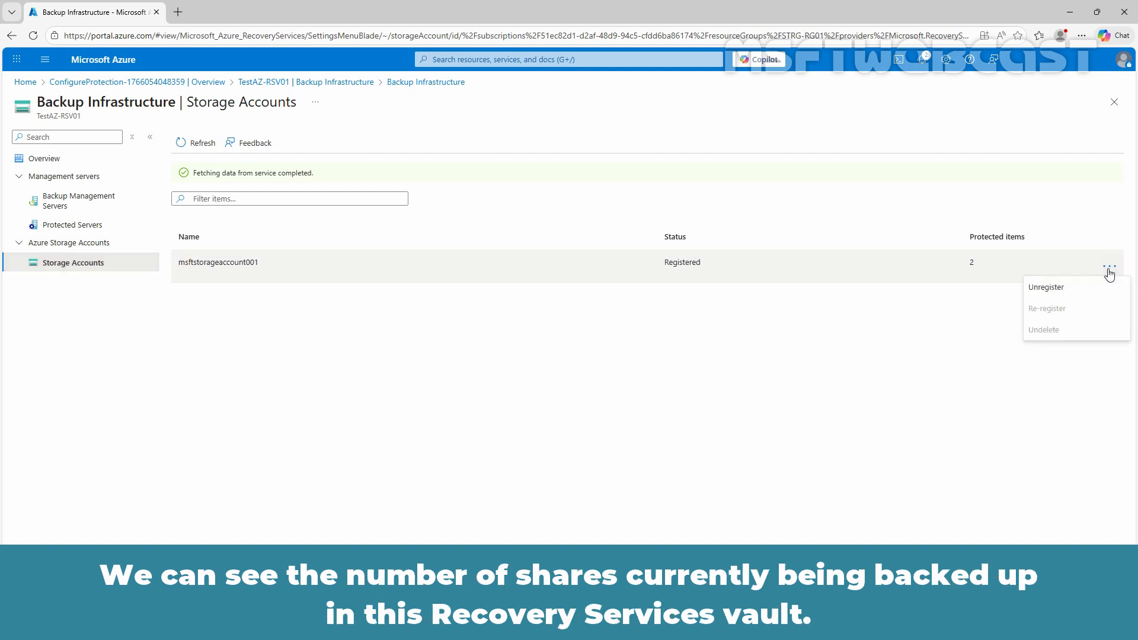
{"action": "left_click", "coordinate": [897, 354]}
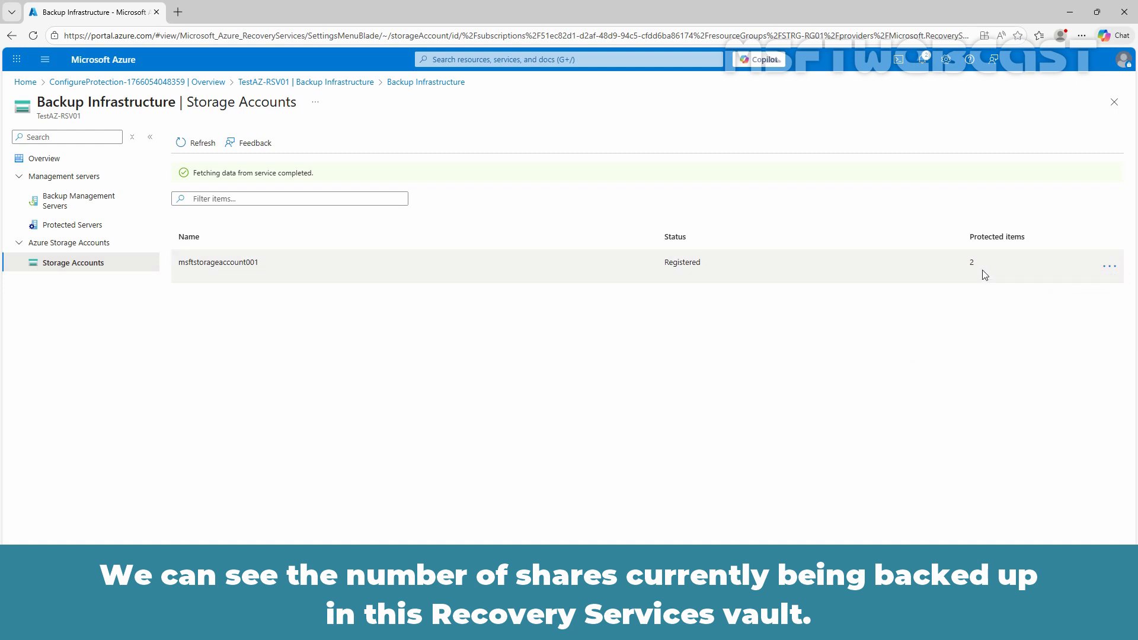